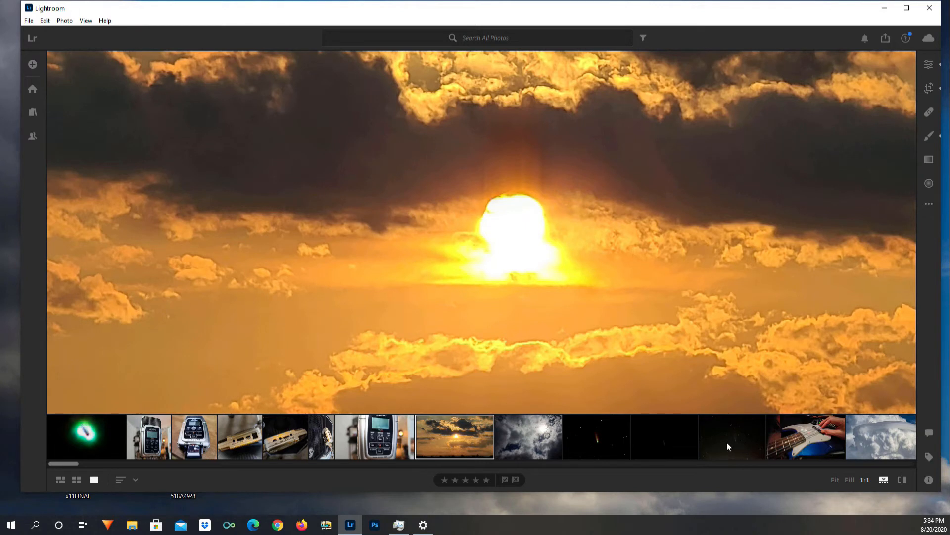
Open the dark comet photo between the orange comet and star-field thumbnails, hide the filmstrip and bring the comet into view
{"action": "left_click", "coordinate": [726, 443]}
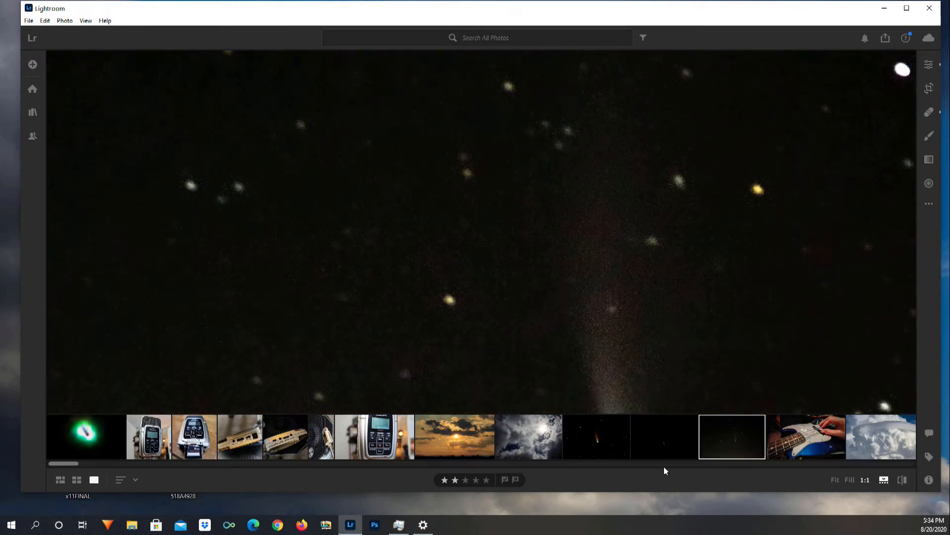
{"action": "left_click", "coordinate": [663, 446]}
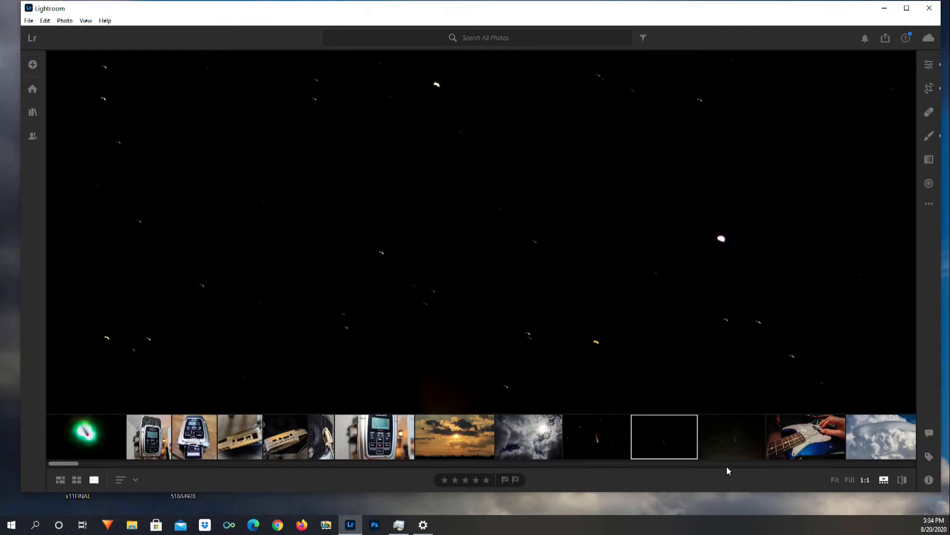
{"action": "left_click", "coordinate": [532, 327]}
{"action": "left_click", "coordinate": [534, 327]}
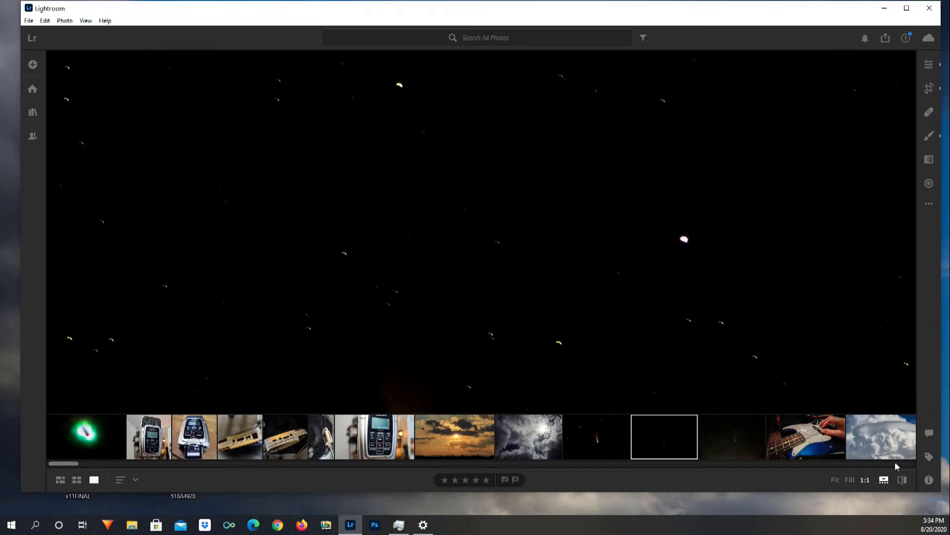
{"action": "left_click", "coordinate": [885, 485]}
{"action": "left_click", "coordinate": [764, 355]}
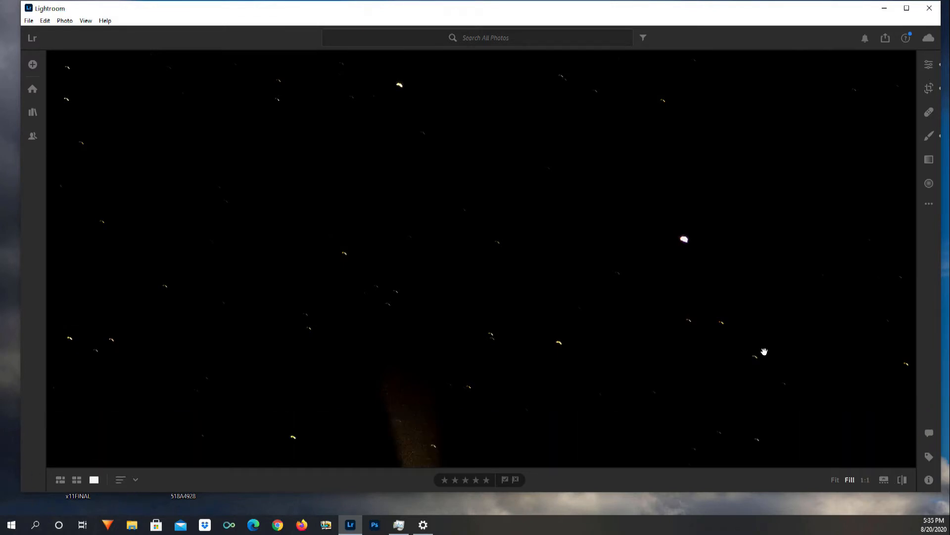
{"action": "left_click_drag", "start_coordinate": [591, 357], "coordinate": [590, 190]}
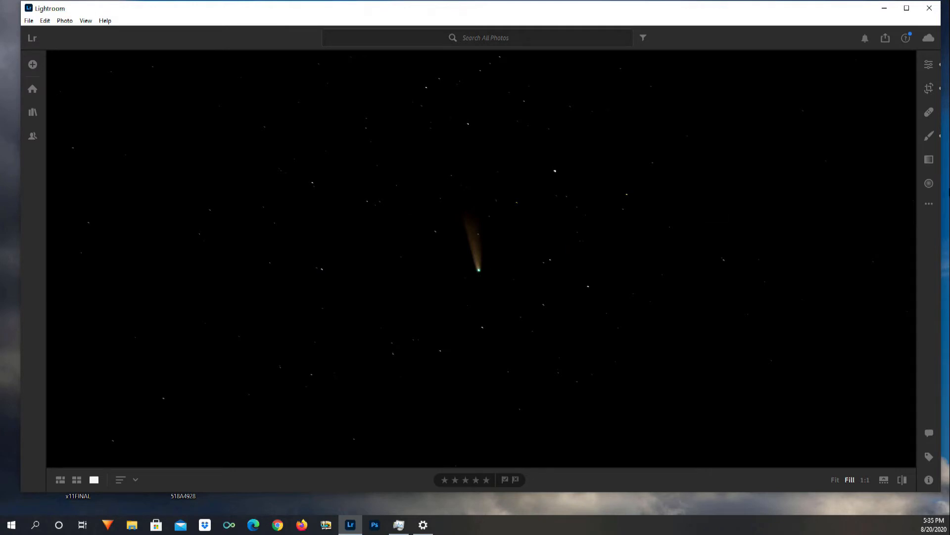
Delete all five existing brush adjustments around the comet
{"action": "key", "text": "b"}
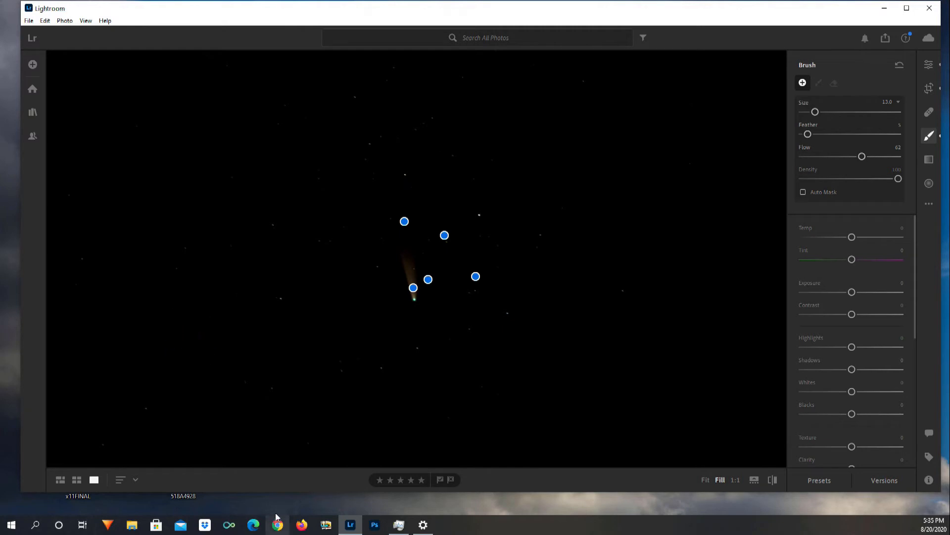
{"action": "right_click", "coordinate": [475, 278]}
{"action": "left_click", "coordinate": [501, 297]}
{"action": "right_click", "coordinate": [444, 235]}
{"action": "left_click", "coordinate": [458, 252]}
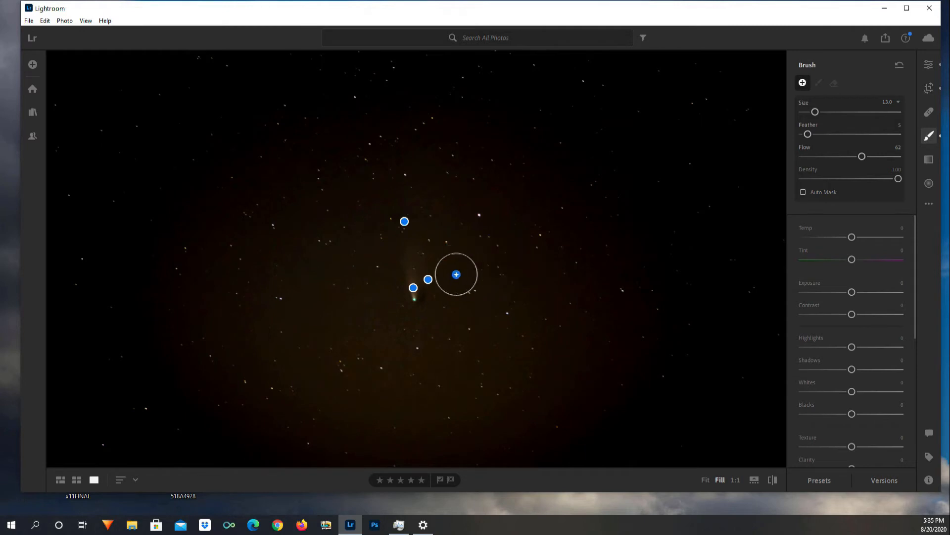
{"action": "right_click", "coordinate": [404, 222]}
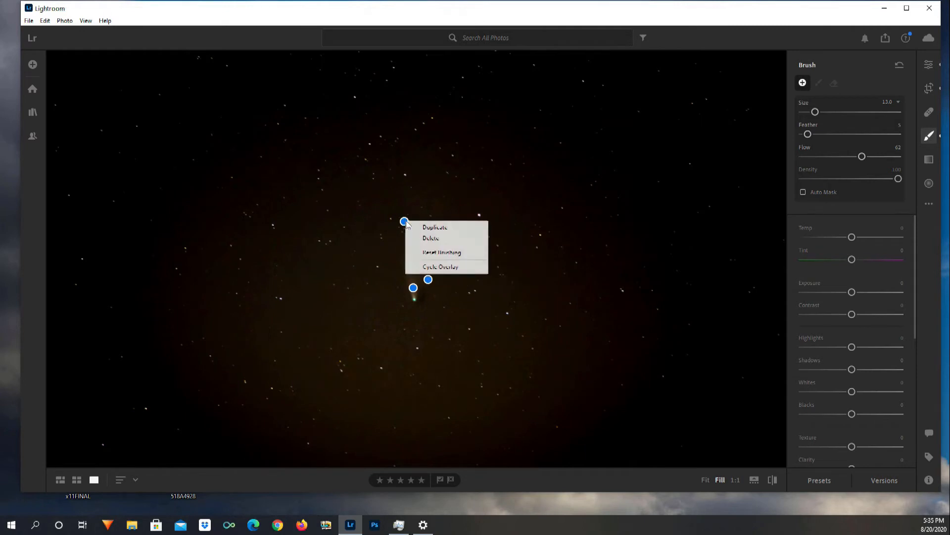
{"action": "left_click", "coordinate": [432, 238]}
{"action": "right_click", "coordinate": [429, 280]}
{"action": "left_click", "coordinate": [441, 298]}
{"action": "right_click", "coordinate": [414, 287]}
{"action": "left_click", "coordinate": [424, 308]}
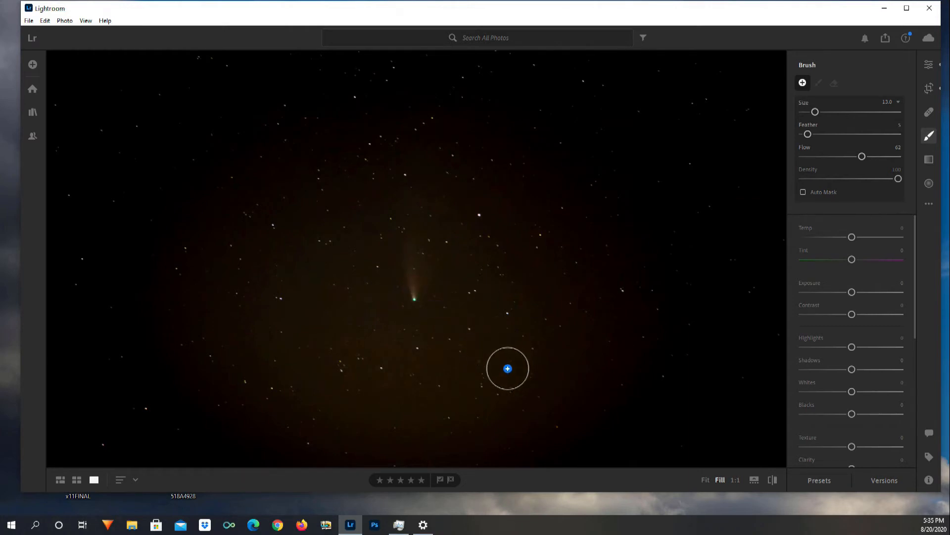
Set the whole photo's exposure to −0.05, judging the comet at 1:1
{"action": "scroll", "coordinate": [321, 348], "scroll_direction": "up", "scroll_amount": 1}
{"action": "scroll", "coordinate": [458, 254], "scroll_direction": "down", "scroll_amount": 1}
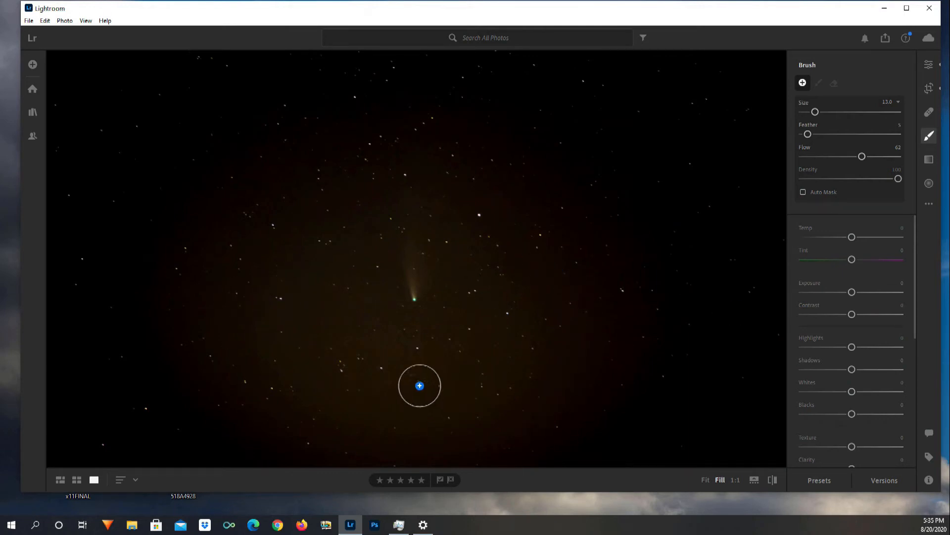
{"action": "key", "text": "z"}
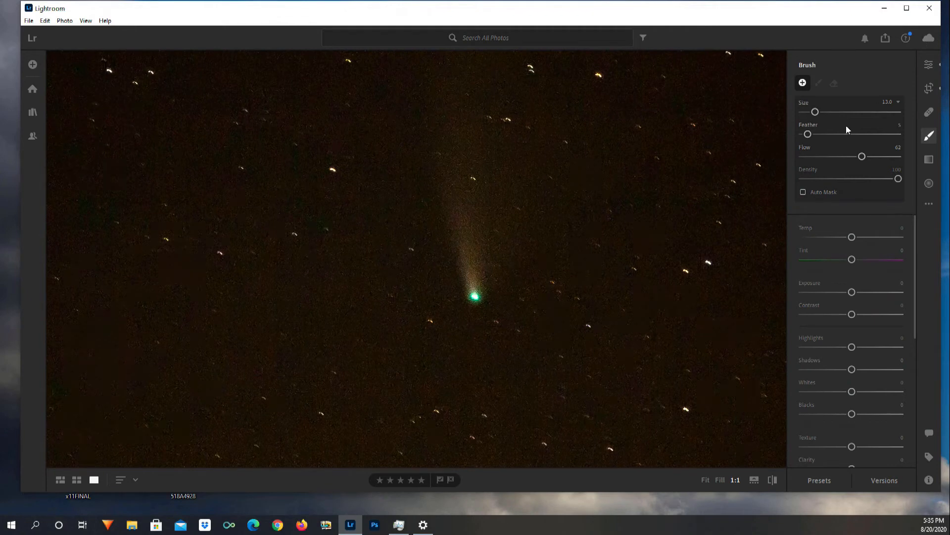
{"action": "left_click", "coordinate": [935, 139]}
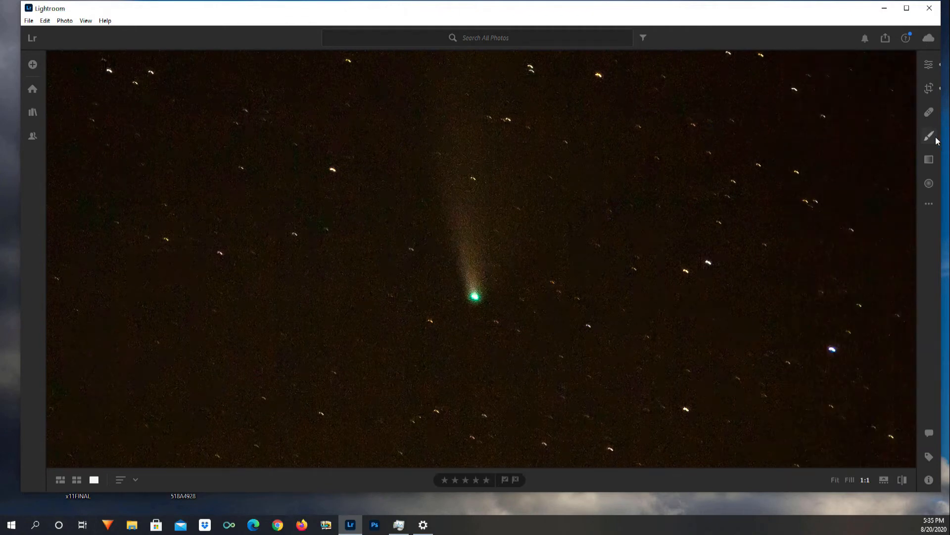
{"action": "left_click", "coordinate": [930, 137]}
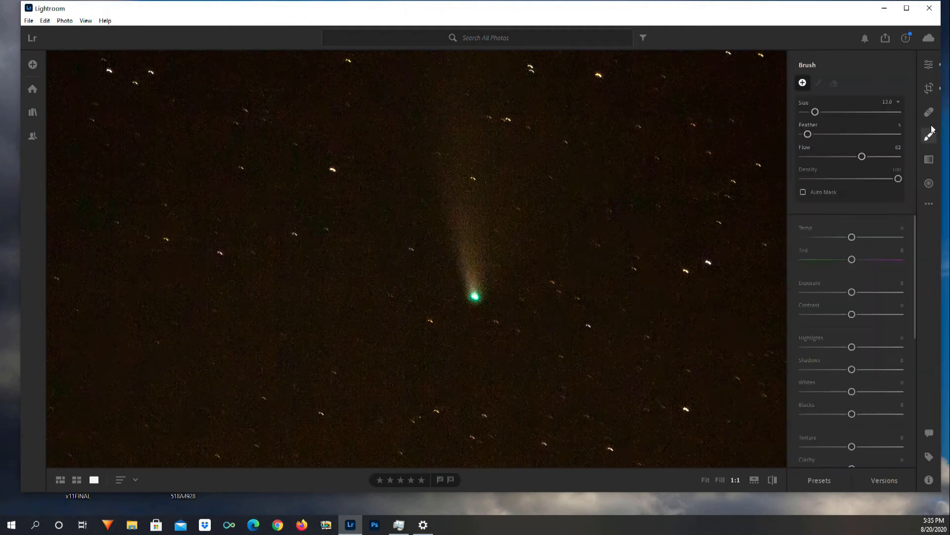
{"action": "left_click", "coordinate": [930, 64]}
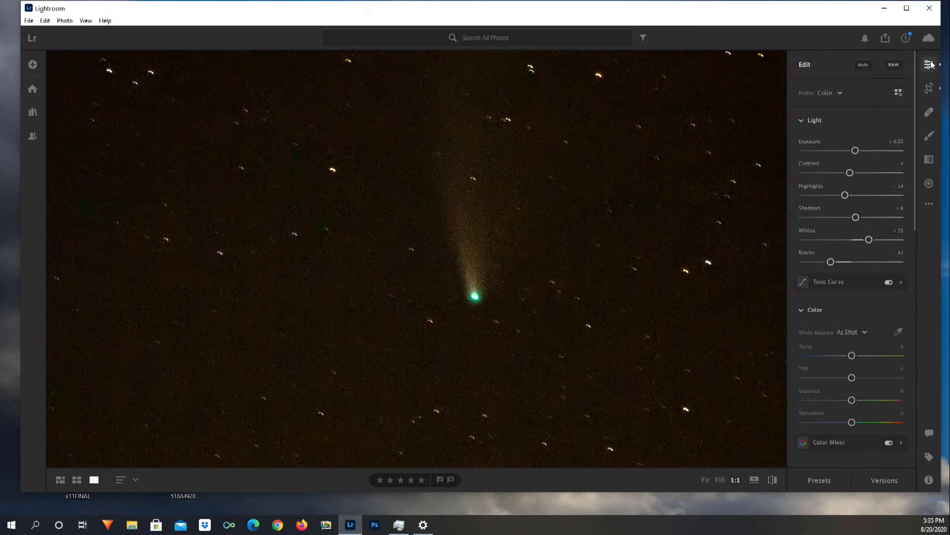
{"action": "mouse_move", "coordinate": [855, 150]}
{"action": "left_mouse_down"}
{"action": "mouse_move", "coordinate": [864, 151]}
{"action": "mouse_move", "coordinate": [851, 154]}
{"action": "left_mouse_up"}
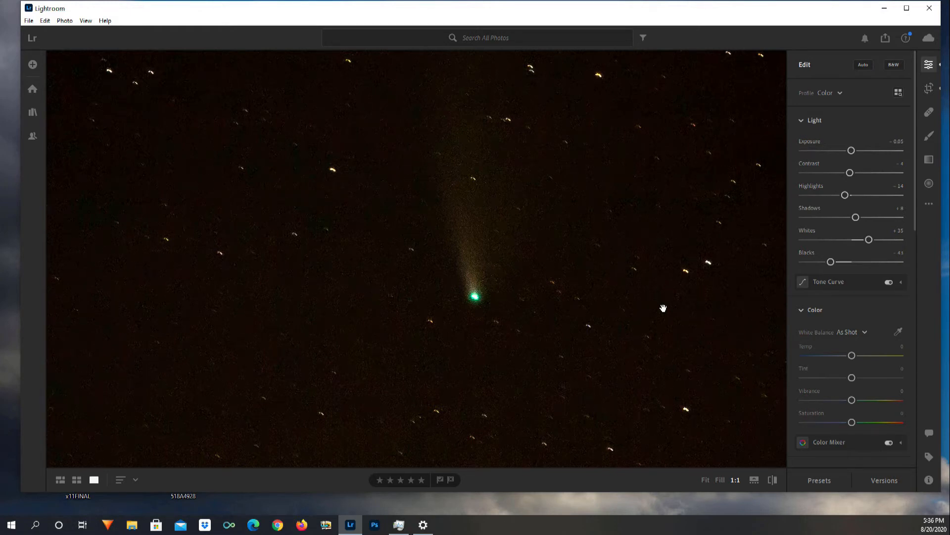
Reduce the brush size, soften its feather and raise its exposure
{"action": "left_click", "coordinate": [934, 135]}
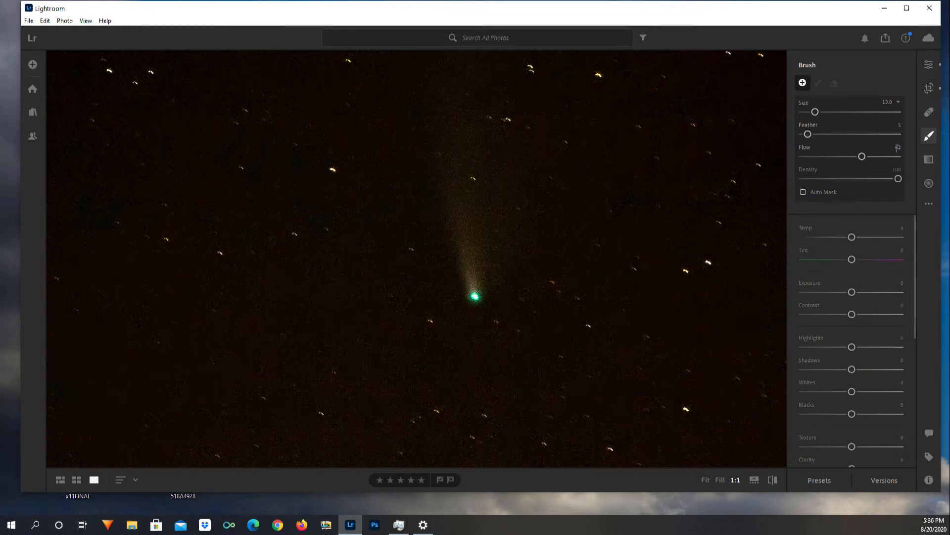
{"action": "key", "text": "bracketleft"}
{"action": "key", "text": "bracketleft"}
{"action": "left_click_drag", "start_coordinate": [808, 135], "coordinate": [814, 135]}
{"action": "key", "text": "b"}
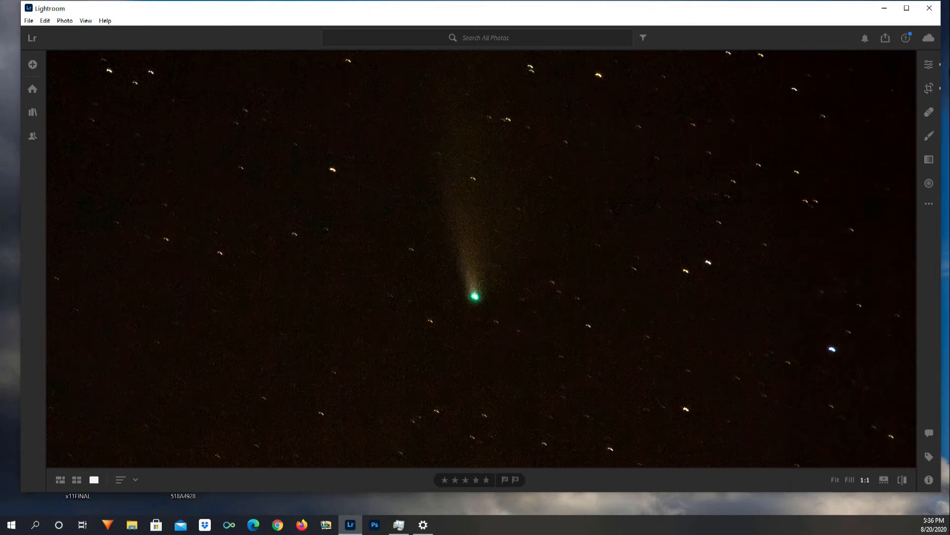
{"action": "left_click", "coordinate": [929, 136]}
{"action": "left_click_drag", "start_coordinate": [859, 292], "coordinate": [879, 302]}
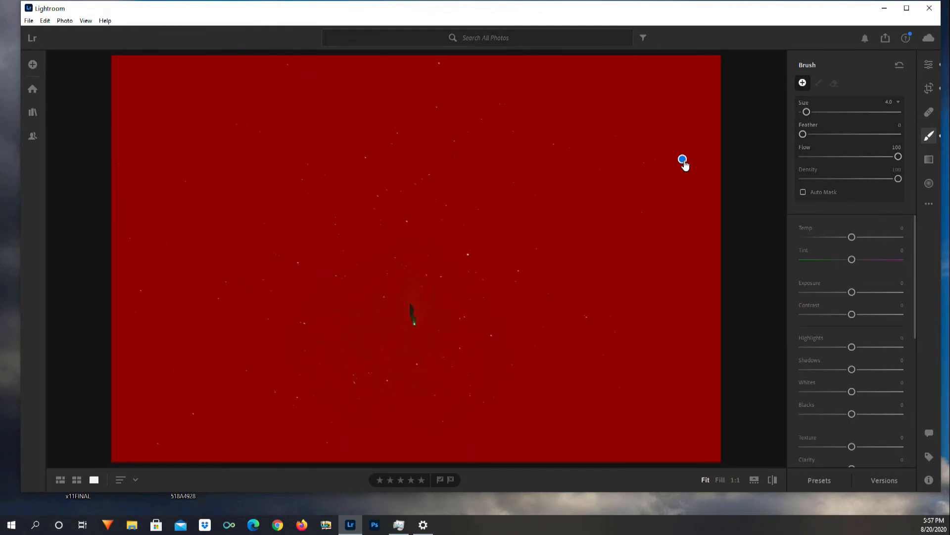
Delete the brush adjustment that covers the whole photo and keep the Brush tool ready
{"action": "right_click", "coordinate": [683, 160]}
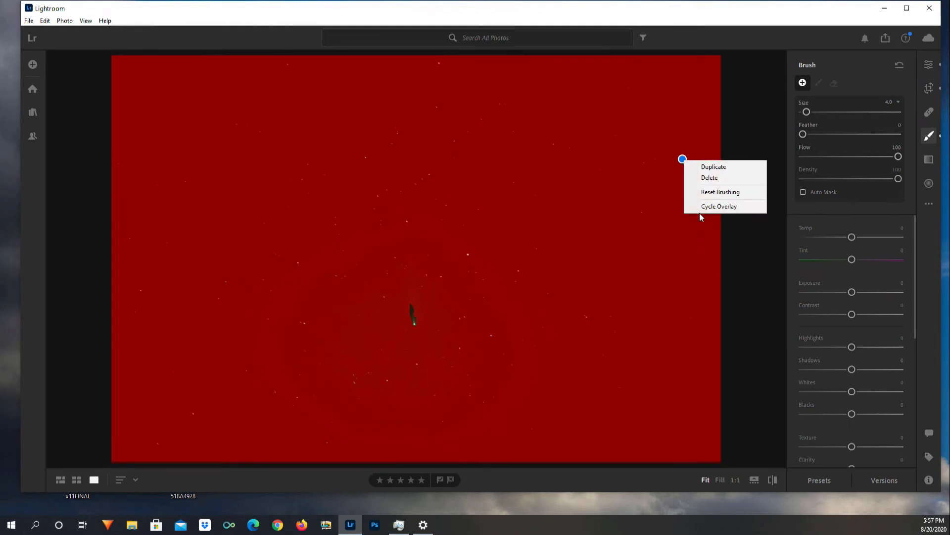
{"action": "left_click", "coordinate": [706, 180]}
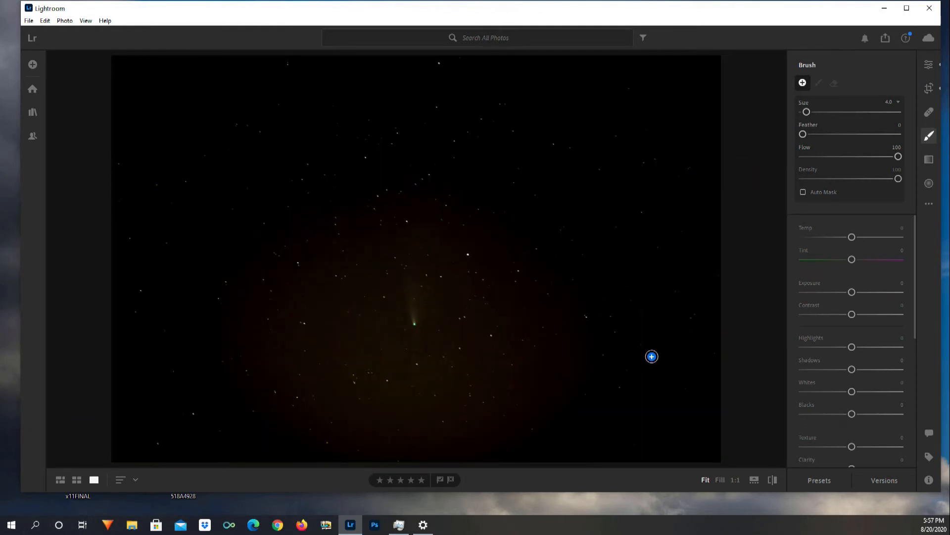
{"action": "key", "text": "e"}
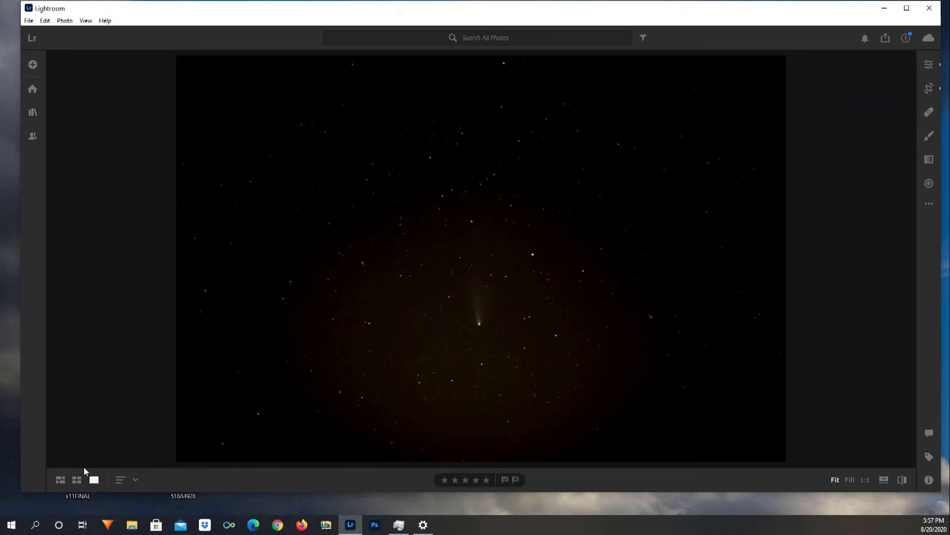
{"action": "left_click", "coordinate": [929, 136]}
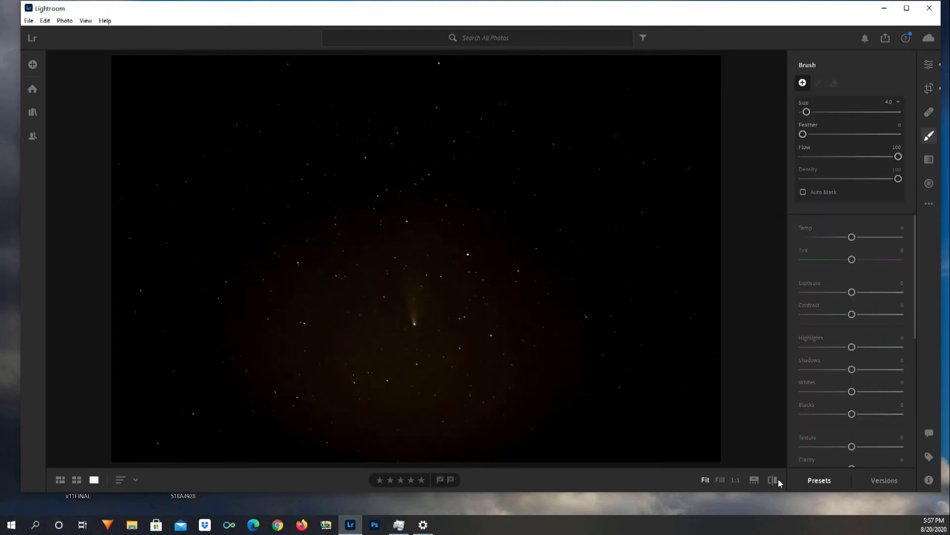
Paint a short vertical test stroke in the sky beside the comet with a size 18 brush at +4.00 exposure
{"action": "left_click", "coordinate": [735, 479]}
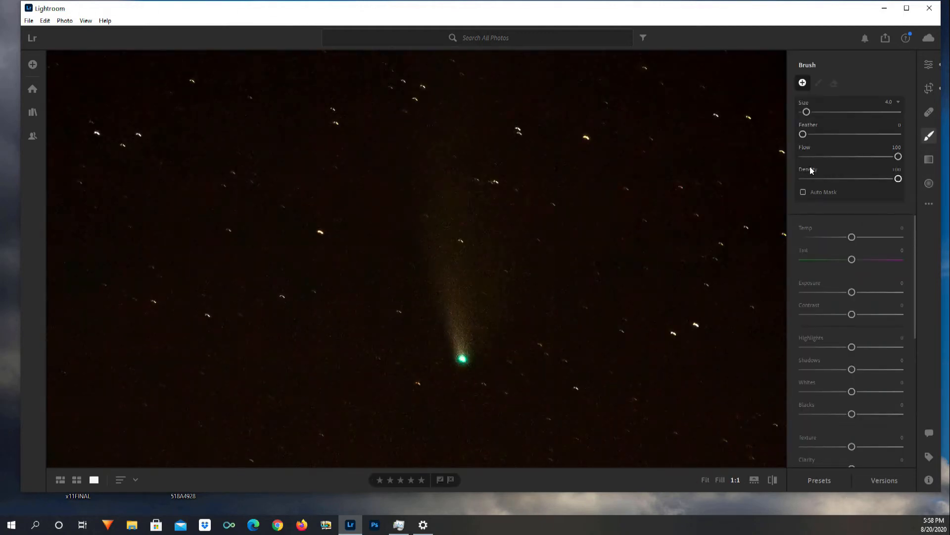
{"action": "scroll", "coordinate": [568, 377], "scroll_direction": "up", "scroll_amount": 4}
{"action": "scroll", "coordinate": [594, 397], "scroll_direction": "down", "scroll_amount": 3}
{"action": "left_click_drag", "start_coordinate": [852, 292], "coordinate": [903, 293]}
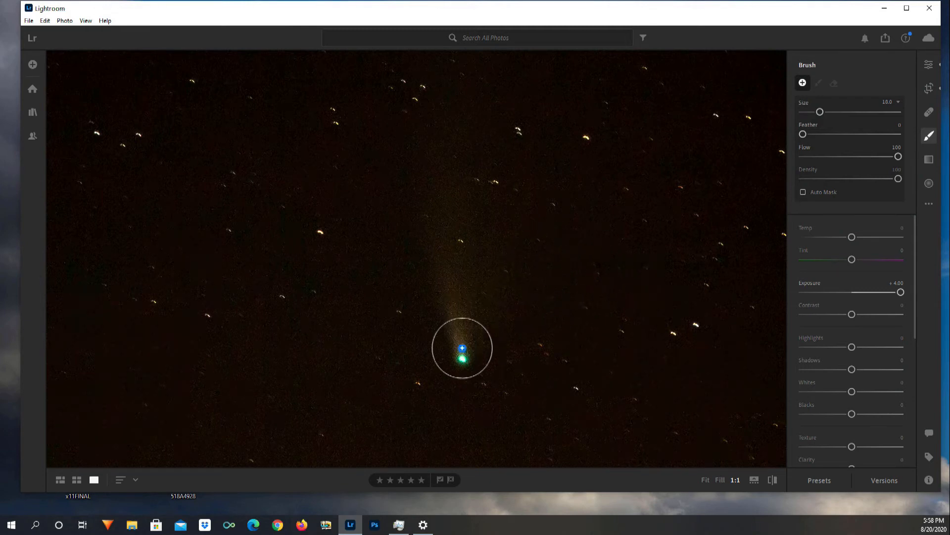
{"action": "left_click_drag", "start_coordinate": [561, 250], "coordinate": [553, 311]}
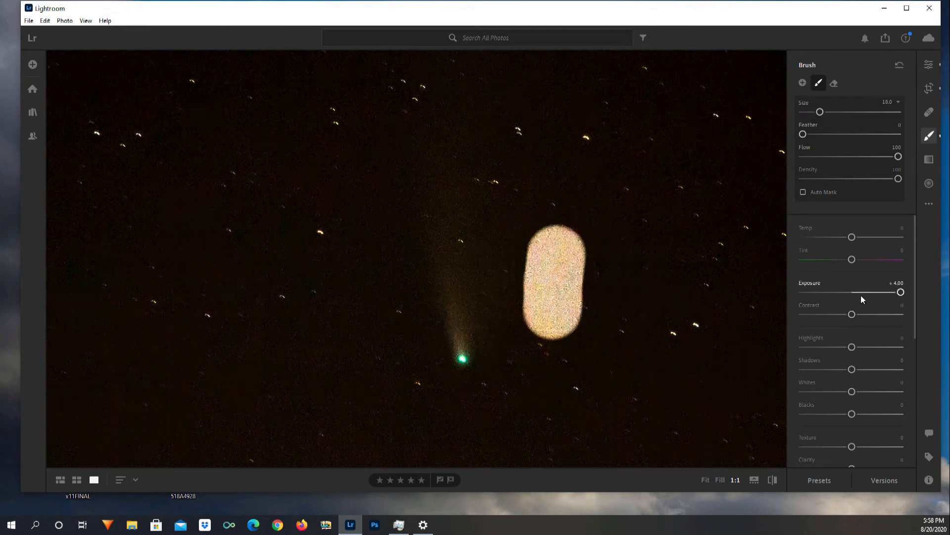
Darken the stroke's exposure, set its highlights to −19 and extend it over the sky on the comet's right side
{"action": "mouse_move", "coordinate": [862, 292]}
{"action": "left_mouse_down"}
{"action": "mouse_move", "coordinate": [895, 292]}
{"action": "mouse_move", "coordinate": [818, 309]}
{"action": "mouse_move", "coordinate": [854, 297]}
{"action": "mouse_move", "coordinate": [827, 303]}
{"action": "left_mouse_up"}
{"action": "mouse_move", "coordinate": [512, 365]}
{"action": "left_mouse_down"}
{"action": "mouse_move", "coordinate": [560, 202]}
{"action": "mouse_move", "coordinate": [577, 244]}
{"action": "mouse_move", "coordinate": [576, 295]}
{"action": "mouse_move", "coordinate": [540, 388]}
{"action": "mouse_move", "coordinate": [576, 378]}
{"action": "mouse_move", "coordinate": [624, 263]}
{"action": "mouse_move", "coordinate": [621, 182]}
{"action": "mouse_move", "coordinate": [640, 248]}
{"action": "mouse_move", "coordinate": [643, 364]}
{"action": "left_mouse_up"}
{"action": "left_click_drag", "start_coordinate": [825, 292], "coordinate": [843, 292]}
{"action": "left_click_drag", "start_coordinate": [852, 346], "coordinate": [842, 346]}
{"action": "left_click_drag", "start_coordinate": [846, 295], "coordinate": [847, 295]}
{"action": "mouse_move", "coordinate": [673, 363]}
{"action": "left_mouse_down"}
{"action": "mouse_move", "coordinate": [674, 330]}
{"action": "mouse_move", "coordinate": [652, 208]}
{"action": "mouse_move", "coordinate": [682, 245]}
{"action": "mouse_move", "coordinate": [696, 372]}
{"action": "mouse_move", "coordinate": [673, 163]}
{"action": "mouse_move", "coordinate": [641, 104]}
{"action": "mouse_move", "coordinate": [652, 162]}
{"action": "mouse_move", "coordinate": [637, 216]}
{"action": "mouse_move", "coordinate": [615, 210]}
{"action": "left_mouse_up"}
Set the adjustment's exposure to −1.32 and paint closely around the comet's tail with brush size 17 and feather 11
{"action": "left_click_drag", "start_coordinate": [831, 293], "coordinate": [835, 293]}
{"action": "mouse_move", "coordinate": [526, 361]}
{"action": "left_mouse_down"}
{"action": "mouse_move", "coordinate": [495, 384]}
{"action": "mouse_move", "coordinate": [511, 329]}
{"action": "mouse_move", "coordinate": [346, 295]}
{"action": "mouse_move", "coordinate": [495, 426]}
{"action": "left_mouse_up"}
{"action": "key", "text": "bracketleft"}
{"action": "left_click_drag", "start_coordinate": [803, 134], "coordinate": [814, 134]}
{"action": "mouse_move", "coordinate": [521, 246]}
{"action": "left_mouse_down"}
{"action": "mouse_move", "coordinate": [502, 352]}
{"action": "mouse_move", "coordinate": [470, 398]}
{"action": "mouse_move", "coordinate": [459, 395]}
{"action": "mouse_move", "coordinate": [499, 369]}
{"action": "mouse_move", "coordinate": [466, 398]}
{"action": "mouse_move", "coordinate": [344, 212]}
{"action": "mouse_move", "coordinate": [439, 148]}
{"action": "left_mouse_up"}
{"action": "mouse_move", "coordinate": [523, 248]}
{"action": "left_mouse_down"}
{"action": "mouse_move", "coordinate": [498, 373]}
{"action": "mouse_move", "coordinate": [513, 170]}
{"action": "mouse_move", "coordinate": [502, 306]}
{"action": "mouse_move", "coordinate": [524, 179]}
{"action": "mouse_move", "coordinate": [432, 150]}
{"action": "mouse_move", "coordinate": [479, 154]}
{"action": "mouse_move", "coordinate": [395, 194]}
{"action": "mouse_move", "coordinate": [386, 274]}
{"action": "mouse_move", "coordinate": [413, 342]}
{"action": "mouse_move", "coordinate": [479, 390]}
{"action": "left_mouse_up"}
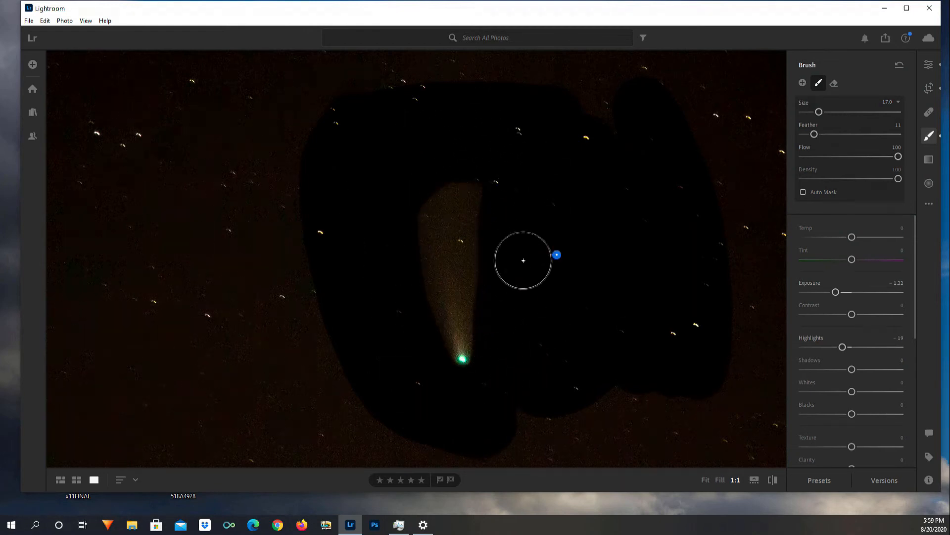
Enlarge the brush to size 56 and paint the darkening over the rest of the sky, leaving out the comet
{"action": "left_click", "coordinate": [720, 480]}
{"action": "key", "text": "bracketright"}
{"action": "key", "text": "bracketright"}
{"action": "key", "text": "bracketright"}
{"action": "key", "text": "bracketright"}
{"action": "key", "text": "bracketright"}
{"action": "scroll", "coordinate": [455, 274], "scroll_direction": "up", "scroll_amount": 3}
{"action": "mouse_move", "coordinate": [488, 201]}
{"action": "left_mouse_down"}
{"action": "mouse_move", "coordinate": [694, 164]}
{"action": "mouse_move", "coordinate": [110, 373]}
{"action": "mouse_move", "coordinate": [409, 450]}
{"action": "mouse_move", "coordinate": [84, 312]}
{"action": "left_mouse_up"}
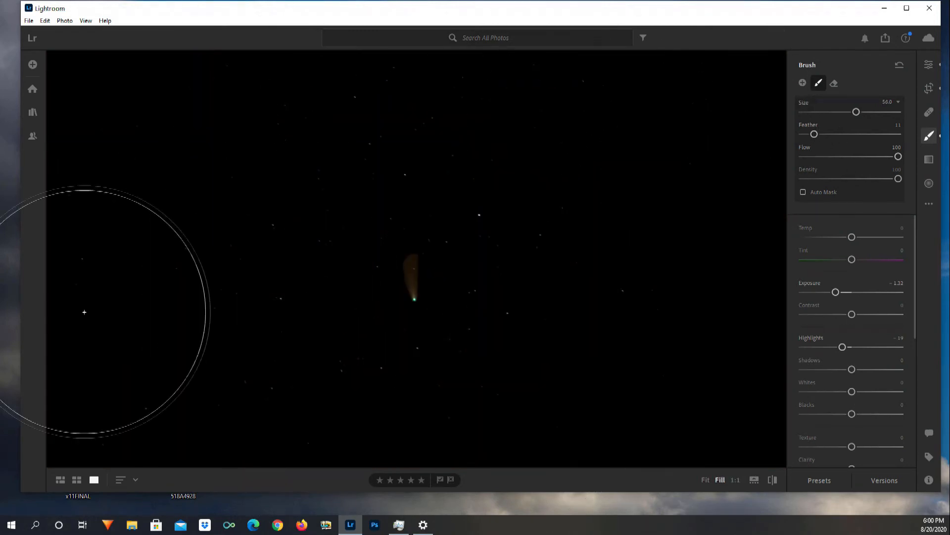
Raise the sky adjustment's exposure to +1.88 and refine the mask edge around the tail with brush size 16 and feather 45
{"action": "left_click_drag", "start_coordinate": [836, 292], "coordinate": [875, 292]}
{"action": "scroll", "coordinate": [518, 389], "scroll_direction": "down", "scroll_amount": 1}
{"action": "scroll", "coordinate": [628, 302], "scroll_direction": "down", "scroll_amount": 9}
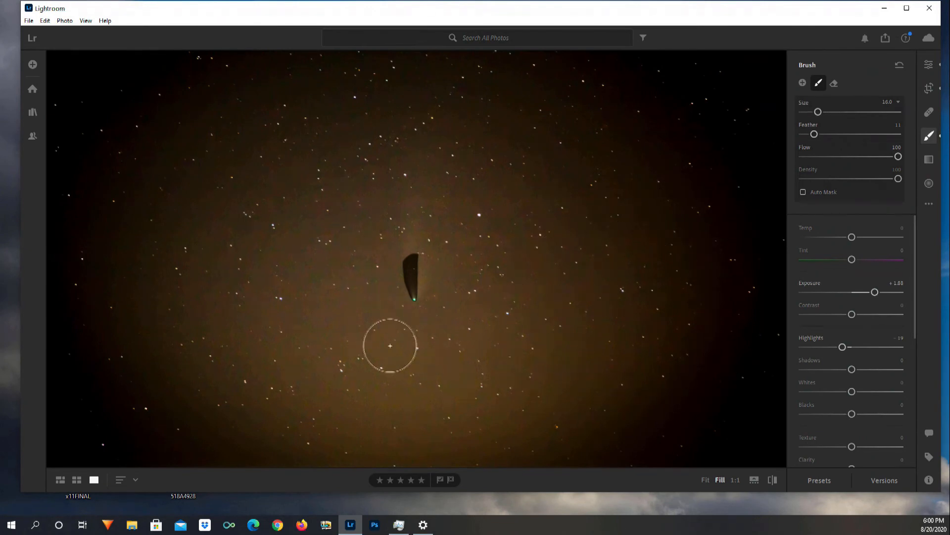
{"action": "key", "text": "z"}
{"action": "left_click_drag", "start_coordinate": [814, 134], "coordinate": [846, 135]}
{"action": "mouse_move", "coordinate": [503, 256]}
{"action": "left_mouse_down"}
{"action": "mouse_move", "coordinate": [429, 156]}
{"action": "mouse_move", "coordinate": [399, 243]}
{"action": "mouse_move", "coordinate": [425, 317]}
{"action": "left_mouse_up"}
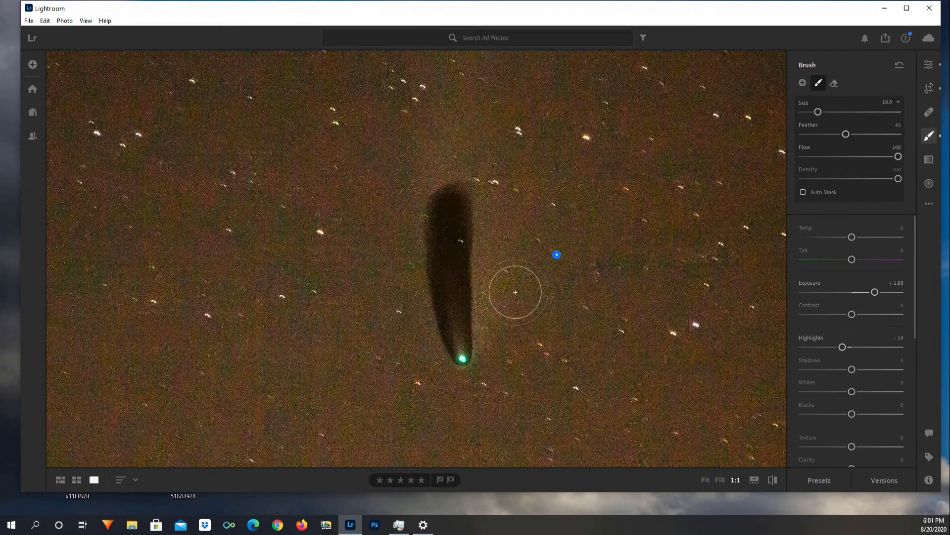
Set the sky adjustment's exposure to −0.36 and its highlights to +34
{"action": "key", "text": "z"}
{"action": "left_click_drag", "start_coordinate": [846, 293], "coordinate": [849, 293]}
{"action": "left_click_drag", "start_coordinate": [843, 347], "coordinate": [869, 347]}
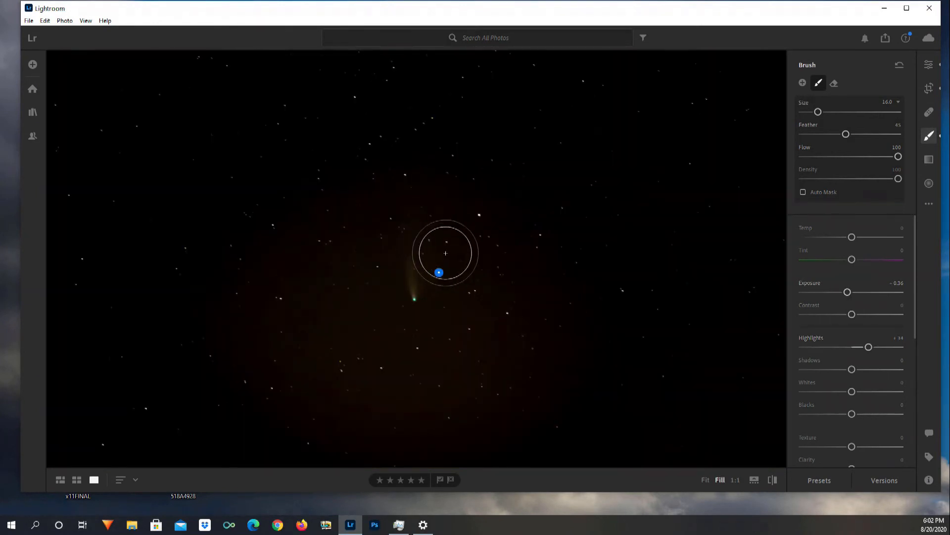
Add a new brush adjustment with +0.84 exposure, paint it from the comet's head up the tail and enable Auto Mask
{"action": "left_click_drag", "start_coordinate": [818, 112], "coordinate": [805, 112]}
{"action": "left_click", "coordinate": [735, 480]}
{"action": "left_click", "coordinate": [803, 83]}
{"action": "left_click_drag", "start_coordinate": [848, 292], "coordinate": [862, 292]}
{"action": "scroll", "coordinate": [464, 360], "scroll_direction": "up", "scroll_amount": 2}
{"action": "left_click_drag", "start_coordinate": [463, 354], "coordinate": [453, 224]}
{"action": "scroll", "coordinate": [460, 324], "scroll_direction": "up", "scroll_amount": 5}
{"action": "left_click", "coordinate": [803, 192]}
{"action": "scroll", "coordinate": [454, 312], "scroll_direction": "up", "scroll_amount": 8}
{"action": "scroll", "coordinate": [529, 436], "scroll_direction": "down", "scroll_amount": 6}
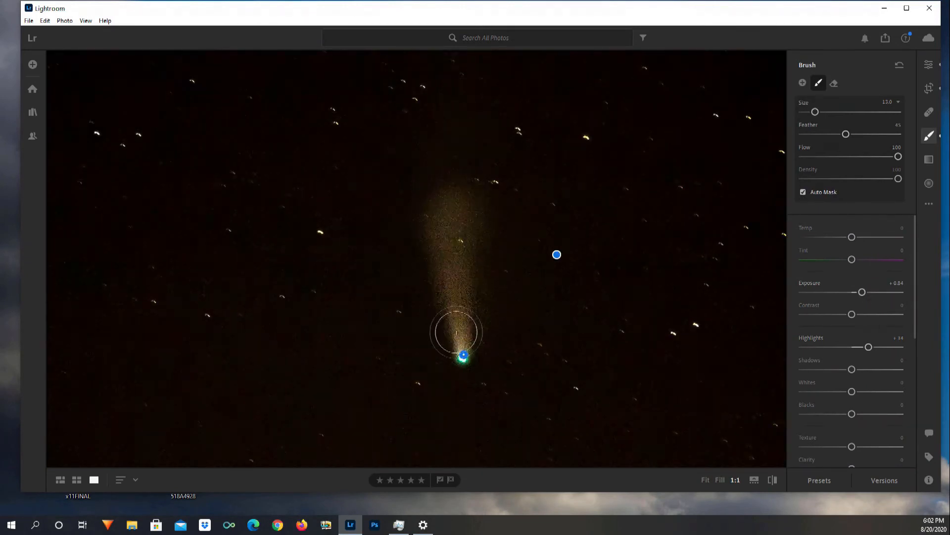
Turn off Auto Mask and erase the tail adjustment's spill along its sides and upper end
{"action": "left_click", "coordinate": [803, 192]}
{"action": "key", "text": "alt"}
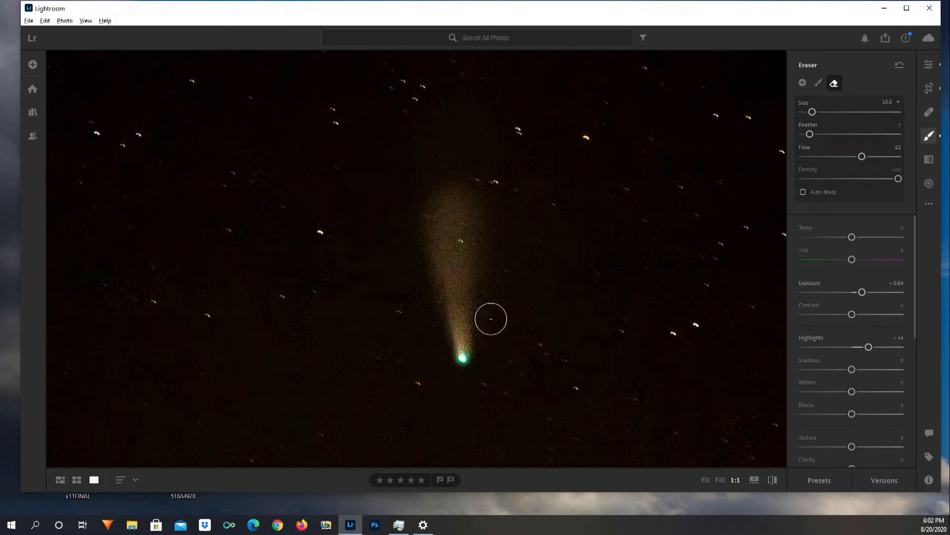
{"action": "mouse_move", "coordinate": [431, 323]}
{"action": "left_mouse_down"}
{"action": "mouse_move", "coordinate": [491, 189]}
{"action": "mouse_move", "coordinate": [490, 345]}
{"action": "left_mouse_up"}
{"action": "left_click_drag", "start_coordinate": [475, 198], "coordinate": [412, 187]}
{"action": "key", "text": "alt"}
{"action": "scroll", "coordinate": [403, 193], "scroll_direction": "down", "scroll_amount": 5}
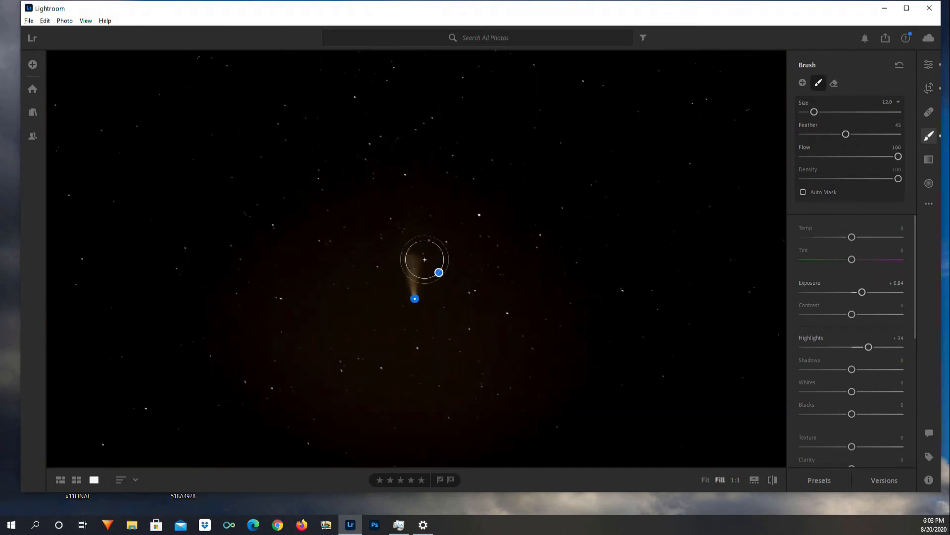
Lower the tail adjustment's highlights, trim the tail's left side with the eraser and repaint along the tail
{"action": "left_click_drag", "start_coordinate": [867, 346], "coordinate": [820, 347]}
{"action": "key", "text": "alt"}
{"action": "left_click_drag", "start_coordinate": [403, 197], "coordinate": [437, 336]}
{"action": "key", "text": "alt"}
{"action": "left_click_drag", "start_coordinate": [419, 275], "coordinate": [443, 331]}
Set the tail adjustment's exposure to +0.60, highlights to −4, shadows to −22 and whites to −46
{"action": "mouse_move", "coordinate": [466, 352]}
{"action": "left_click", "coordinate": [720, 480]}
{"action": "left_click_drag", "start_coordinate": [862, 292], "coordinate": [860, 292]}
{"action": "left_click_drag", "start_coordinate": [820, 347], "coordinate": [850, 347]}
{"action": "mouse_move", "coordinate": [852, 369]}
{"action": "left_mouse_down"}
{"action": "mouse_move", "coordinate": [876, 369]}
{"action": "mouse_move", "coordinate": [841, 369]}
{"action": "left_mouse_up"}
{"action": "mouse_move", "coordinate": [852, 391]}
{"action": "left_mouse_down"}
{"action": "mouse_move", "coordinate": [810, 392]}
{"action": "mouse_move", "coordinate": [829, 391]}
{"action": "left_mouse_up"}
Trim the right edge of the tail adjustment with a size 5 eraser
{"action": "left_click", "coordinate": [736, 479]}
{"action": "key", "text": "alt"}
{"action": "key", "text": "alt"}
{"action": "left_click_drag", "start_coordinate": [479, 347], "coordinate": [503, 266]}
{"action": "key", "text": "alt"}
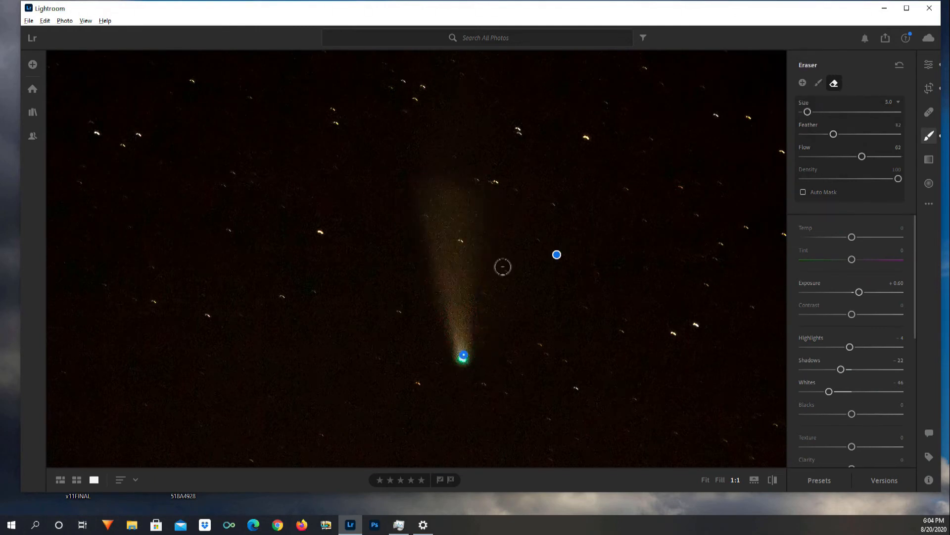
Set the brush density to 52 and rework the upper end of the comet's tail
{"action": "left_click_drag", "start_coordinate": [899, 179], "coordinate": [853, 178]}
{"action": "key", "text": "alt"}
{"action": "scroll", "coordinate": [495, 266], "scroll_direction": "up", "scroll_amount": 5}
{"action": "left_click_drag", "start_coordinate": [501, 175], "coordinate": [404, 115]}
{"action": "key", "text": "alt"}
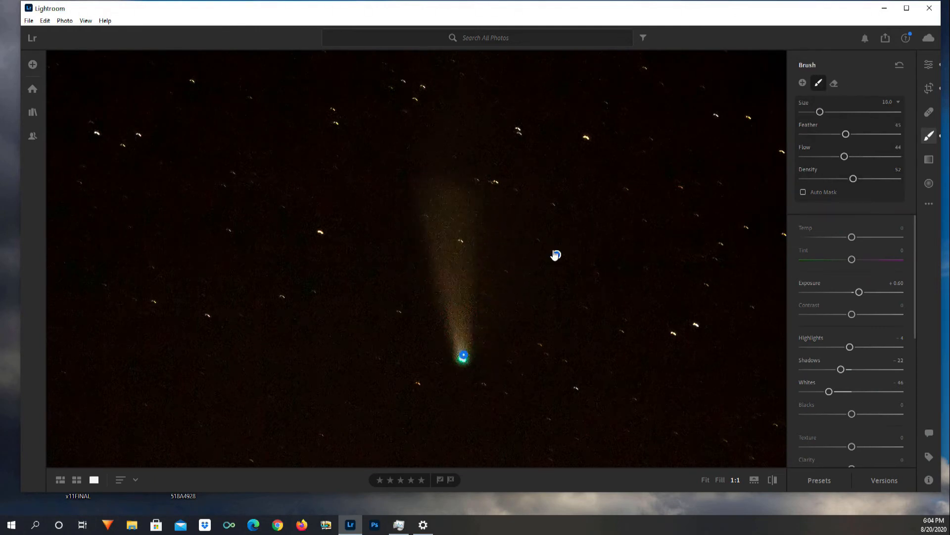
Set the tail adjustment's exposure to −0.32, contrast to −16, highlights to −7, shadows to −6 and whites to +91
{"action": "mouse_move", "coordinate": [556, 255]}
{"action": "left_click", "coordinate": [705, 480]}
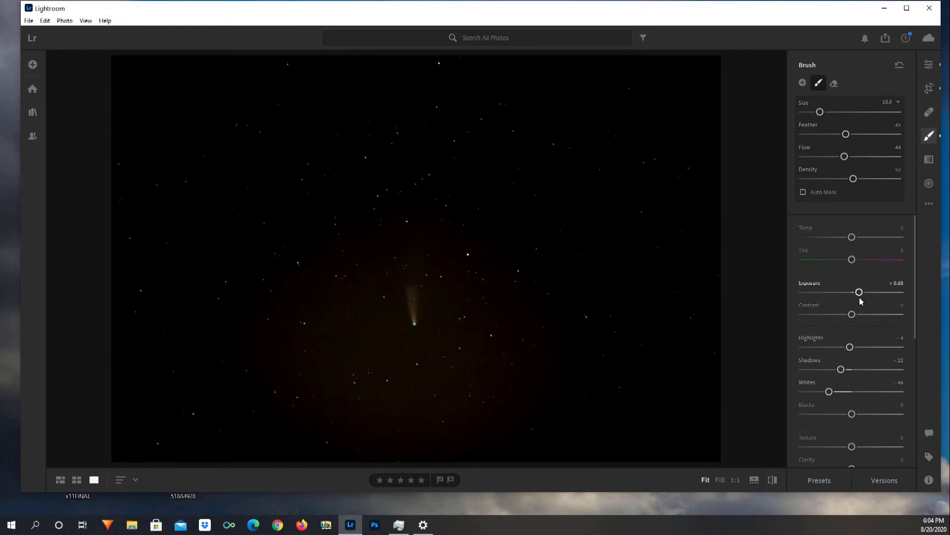
{"action": "mouse_move", "coordinate": [859, 292]}
{"action": "left_mouse_down"}
{"action": "mouse_move", "coordinate": [902, 291]}
{"action": "mouse_move", "coordinate": [828, 291]}
{"action": "mouse_move", "coordinate": [853, 295]}
{"action": "left_mouse_up"}
{"action": "left_click_drag", "start_coordinate": [851, 314], "coordinate": [868, 314]}
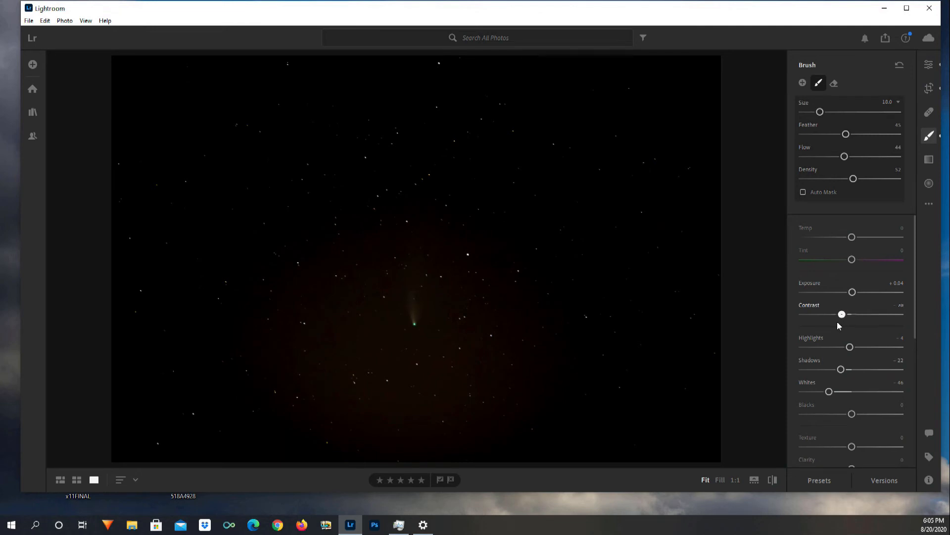
{"action": "left_click_drag", "start_coordinate": [850, 347], "coordinate": [896, 392]}
{"action": "mouse_move", "coordinate": [853, 292]}
{"action": "left_mouse_down"}
{"action": "mouse_move", "coordinate": [943, 299]}
{"action": "mouse_move", "coordinate": [815, 312]}
{"action": "mouse_move", "coordinate": [848, 302]}
{"action": "left_mouse_up"}
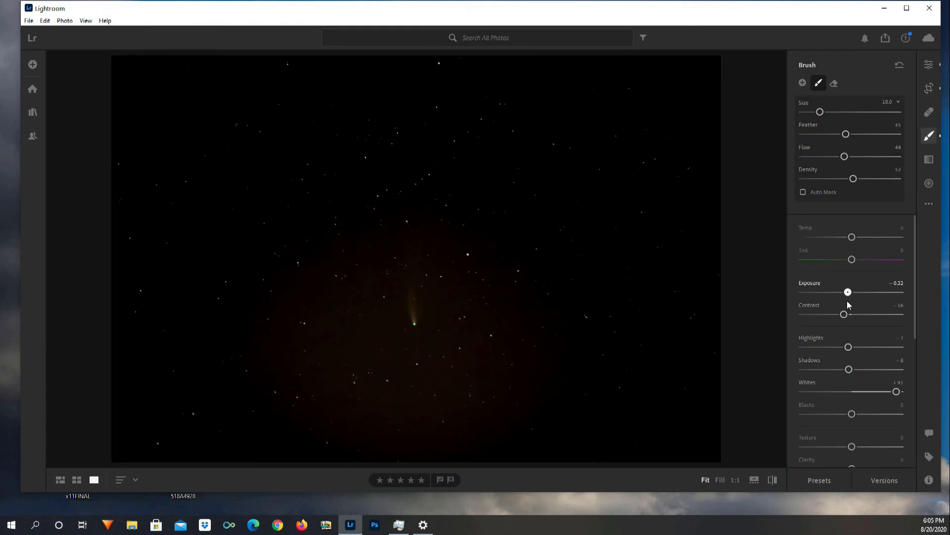
Refine the comet's brush adjustment with exposure at −0.26 and highlights at +100, and lower the blacks and shadows
{"action": "left_click_drag", "start_coordinate": [848, 304], "coordinate": [849, 302]}
{"action": "mouse_move", "coordinate": [852, 418]}
{"action": "left_mouse_down"}
{"action": "mouse_move", "coordinate": [947, 431]}
{"action": "mouse_move", "coordinate": [798, 426]}
{"action": "mouse_move", "coordinate": [810, 423]}
{"action": "left_mouse_up"}
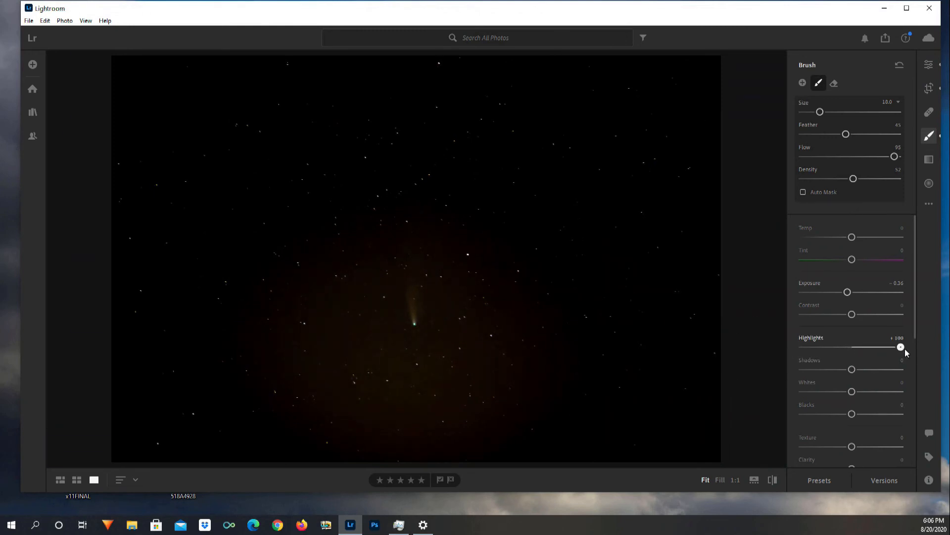
{"action": "mouse_move", "coordinate": [849, 358]}
{"action": "left_mouse_down"}
{"action": "mouse_move", "coordinate": [858, 351]}
{"action": "mouse_move", "coordinate": [844, 361]}
{"action": "left_mouse_up"}
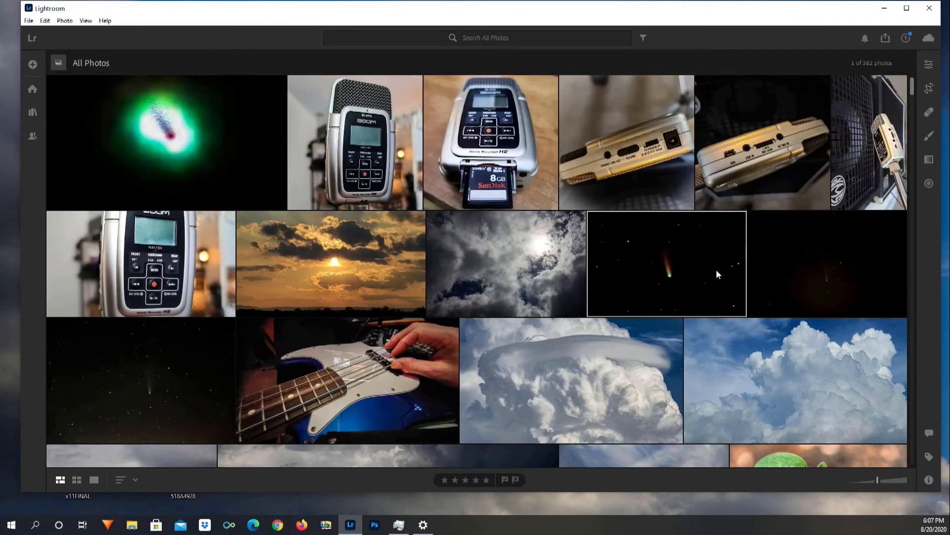
Open the cropped comet photo with the reddish tail from the library and inspect it at Fit, 1:1 and Fill zoom
{"action": "double_click", "coordinate": [717, 274]}
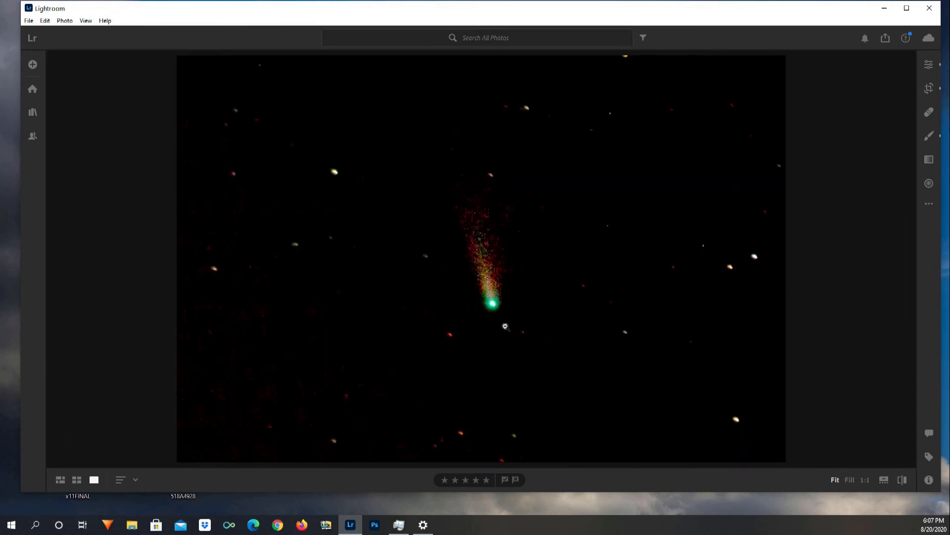
{"action": "left_click", "coordinate": [509, 308]}
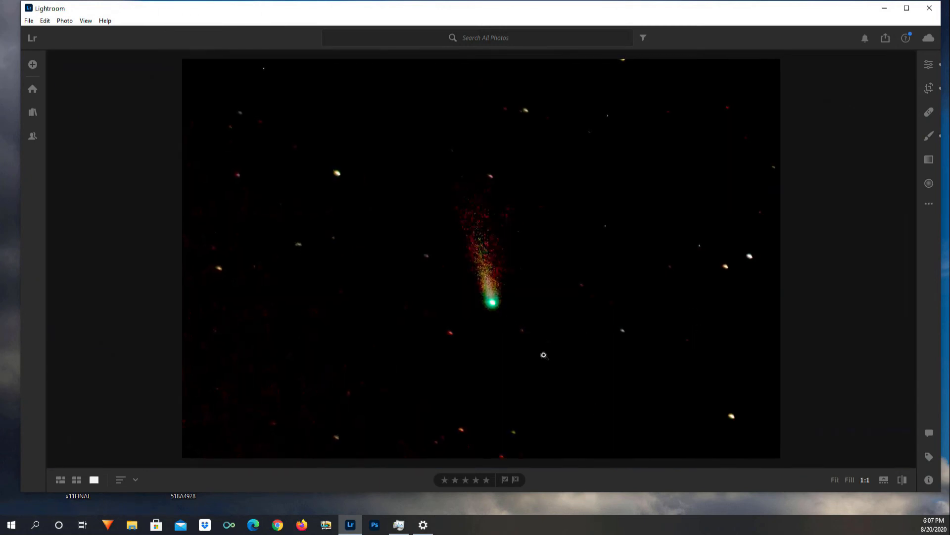
{"action": "left_click", "coordinate": [488, 313]}
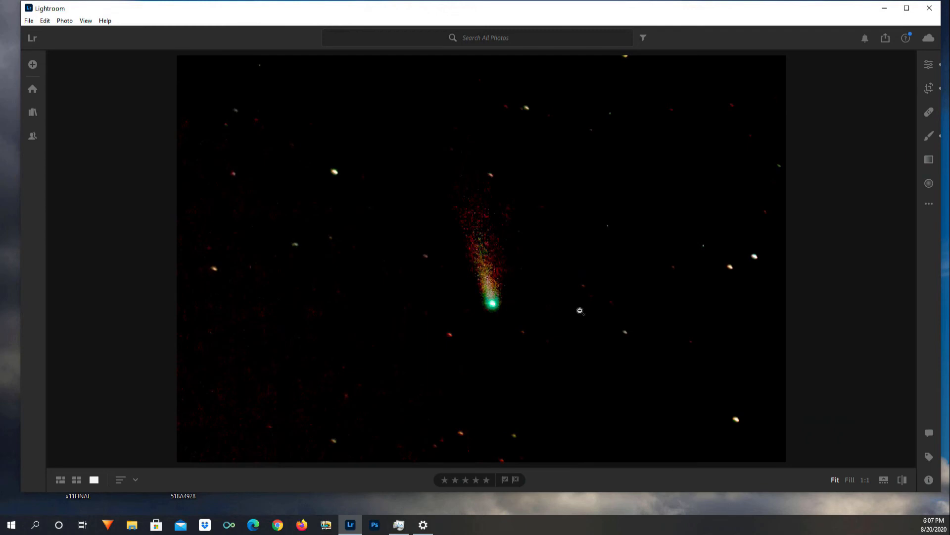
{"action": "left_click", "coordinate": [866, 481]}
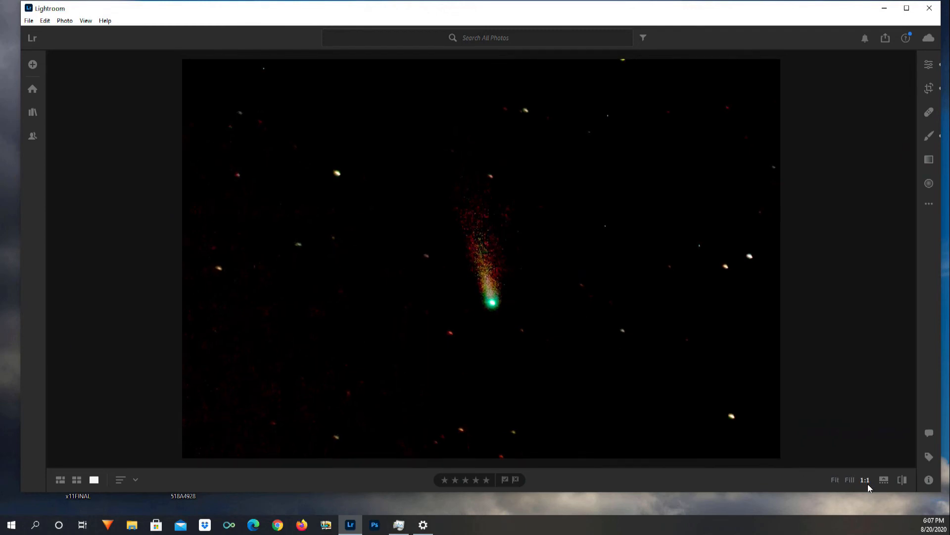
{"action": "left_click", "coordinate": [847, 481]}
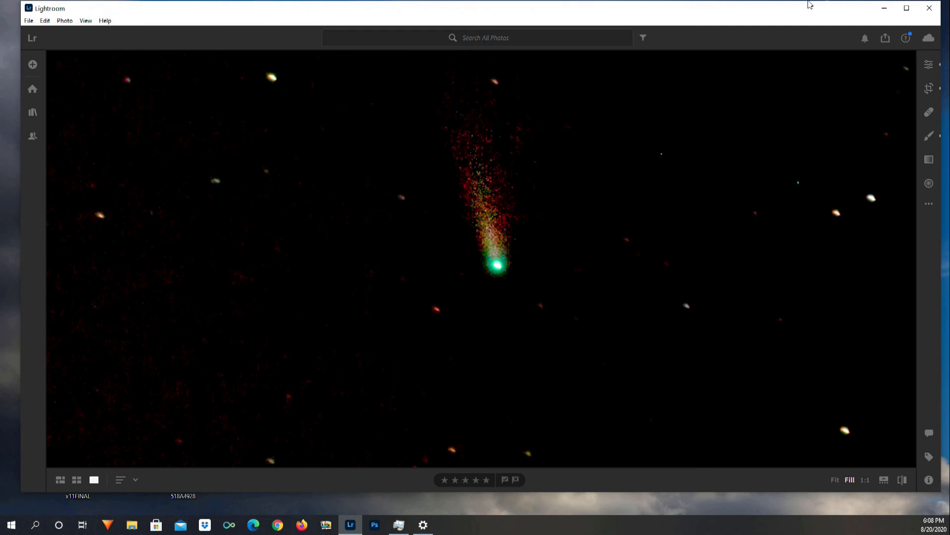
{"action": "left_click_drag", "start_coordinate": [777, 5], "coordinate": [809, 126]}
{"action": "left_click_drag", "start_coordinate": [690, 133], "coordinate": [645, 83]}
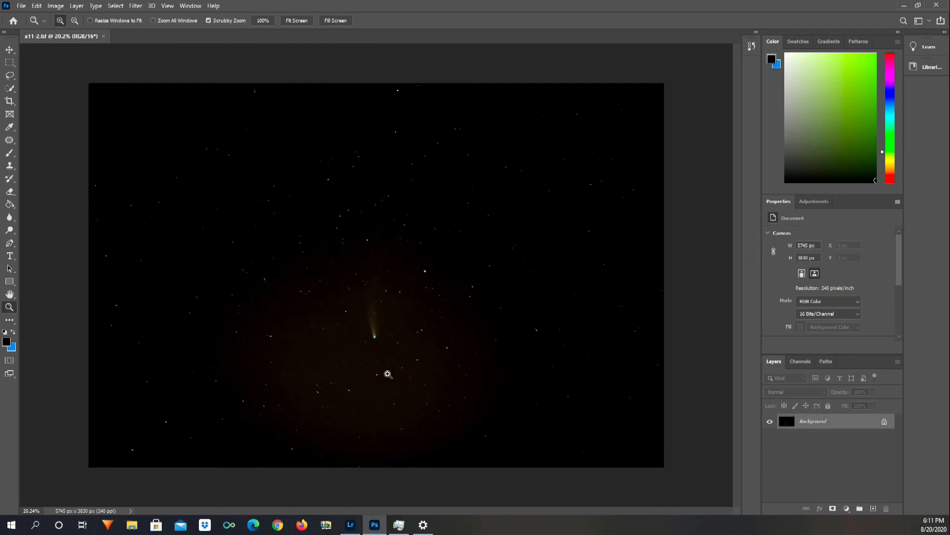
Examine the individual pixels of the comet's bright head and its green rim in x11-2.tif
{"action": "left_click_drag", "start_coordinate": [367, 352], "coordinate": [456, 325]}
{"action": "left_click_drag", "start_coordinate": [409, 210], "coordinate": [445, 251]}
{"action": "left_click_drag", "start_coordinate": [470, 326], "coordinate": [518, 316]}
{"action": "left_click_drag", "start_coordinate": [420, 236], "coordinate": [401, 237]}
{"action": "left_click_drag", "start_coordinate": [489, 340], "coordinate": [513, 334]}
{"action": "left_click_drag", "start_coordinate": [454, 210], "coordinate": [367, 200]}
{"action": "left_click_drag", "start_coordinate": [509, 252], "coordinate": [533, 208]}
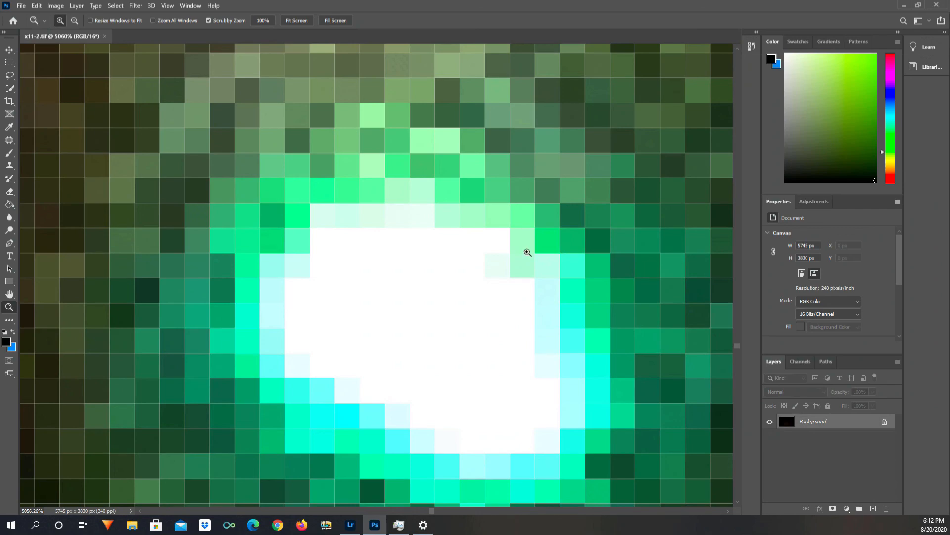
{"action": "left_click_drag", "start_coordinate": [484, 333], "coordinate": [526, 352]}
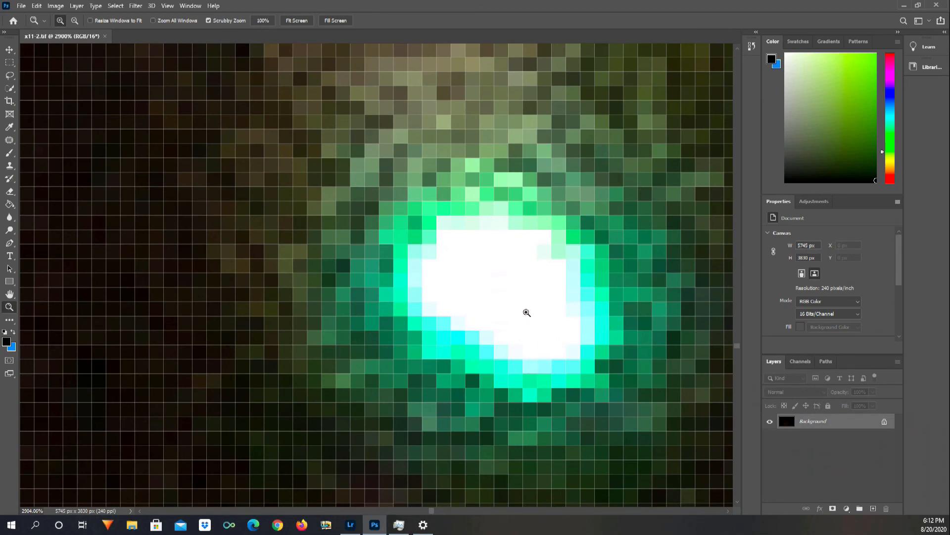
{"action": "left_click_drag", "start_coordinate": [539, 319], "coordinate": [582, 341]}
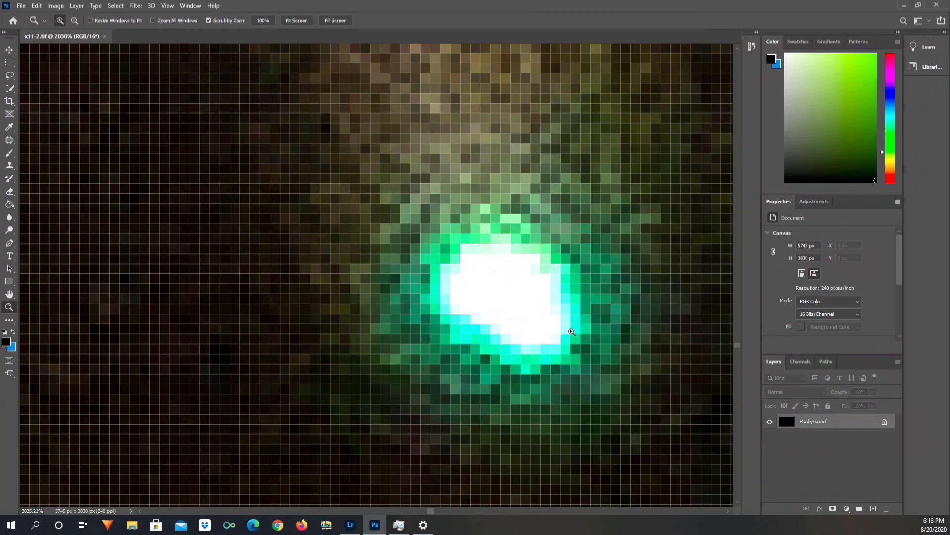
Examine the comet's head and tail in x11-2.tif against the surrounding star field
{"action": "scroll", "coordinate": [571, 331], "scroll_direction": "down", "scroll_amount": 6}
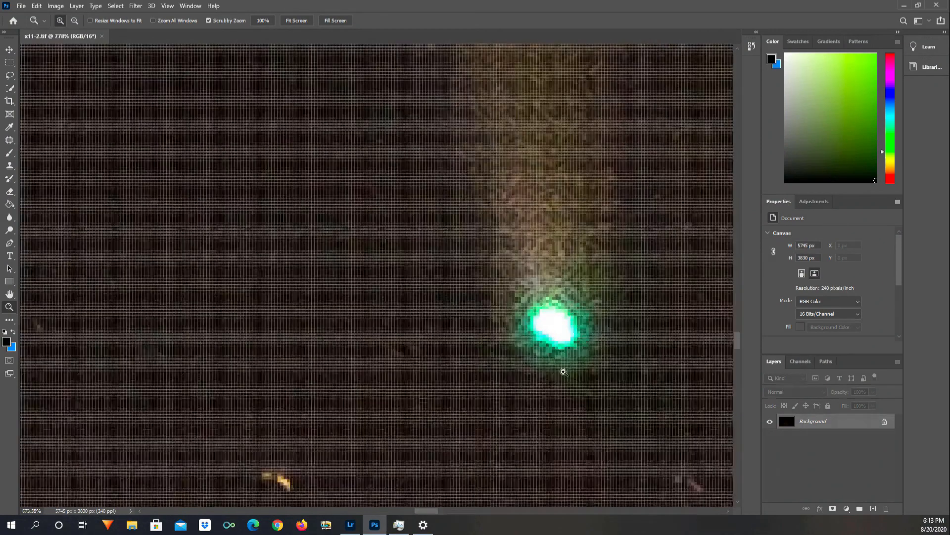
{"action": "scroll", "coordinate": [563, 371], "scroll_direction": "down", "scroll_amount": 2}
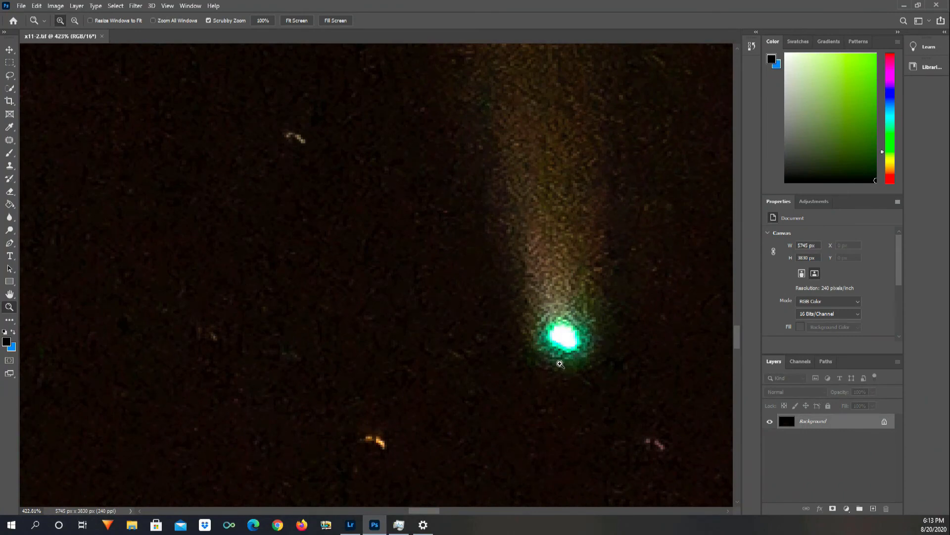
{"action": "left_click_drag", "start_coordinate": [605, 357], "coordinate": [442, 429]}
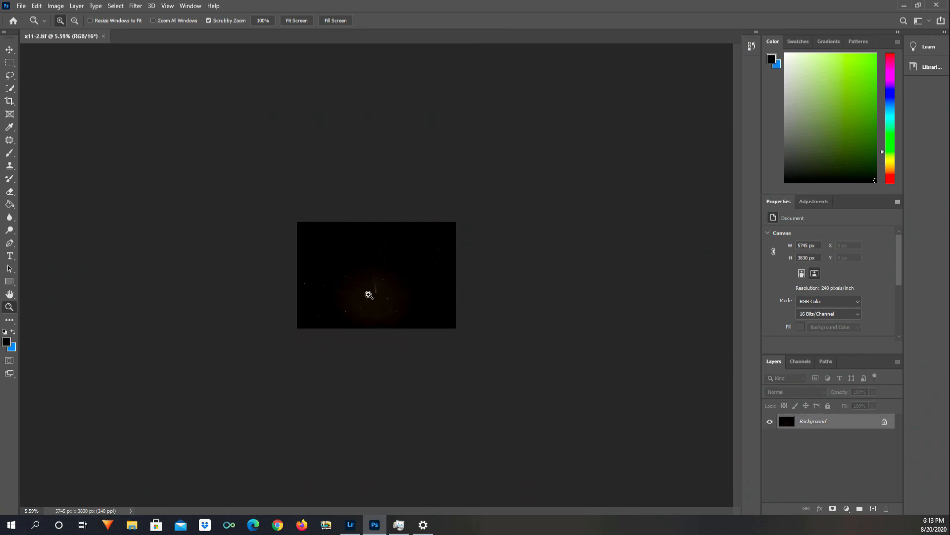
{"action": "left_click_drag", "start_coordinate": [369, 295], "coordinate": [431, 290]}
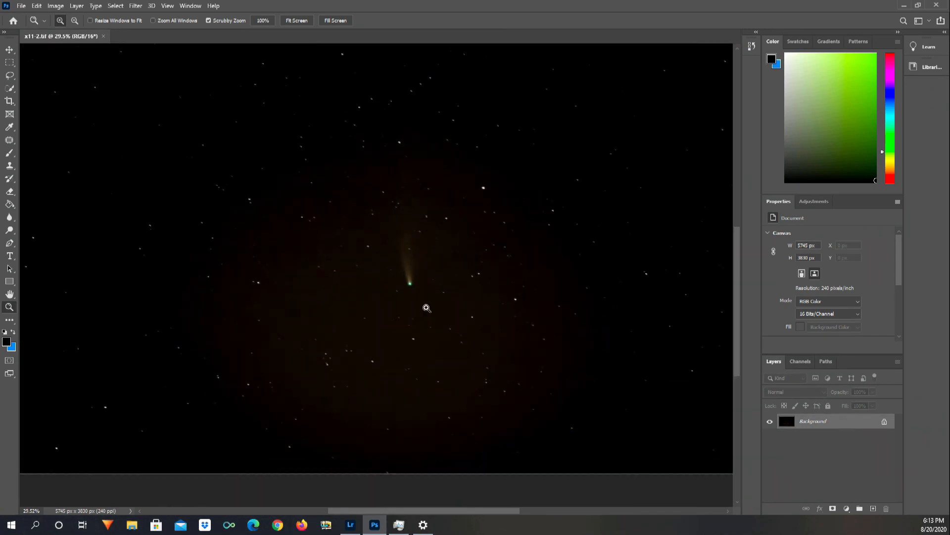
{"action": "left_click_drag", "start_coordinate": [408, 285], "coordinate": [433, 278]}
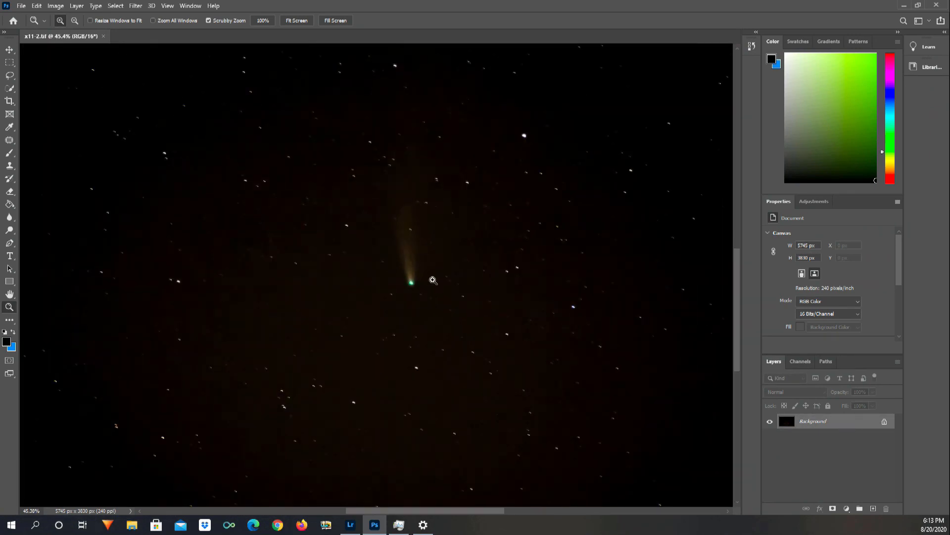